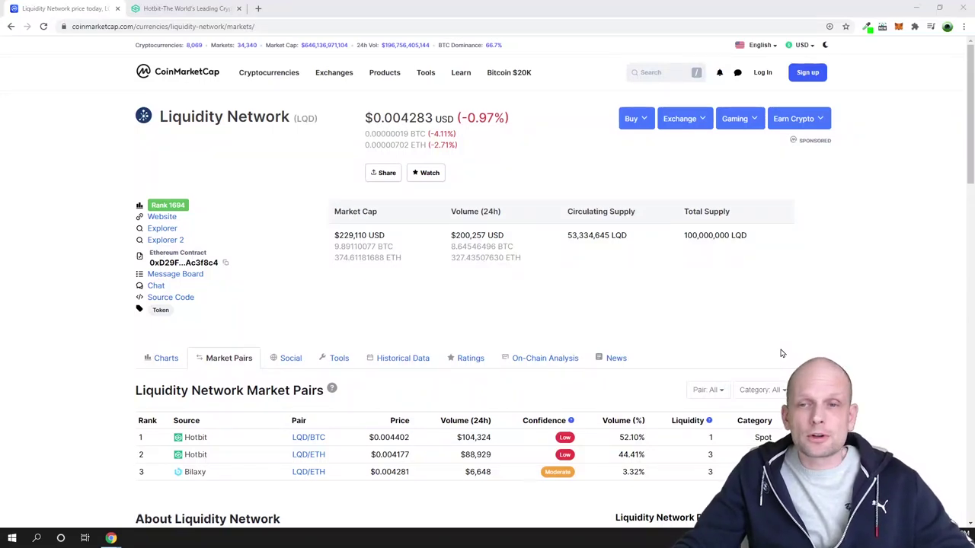
# Switch to the Hotbit exchange homepage tab
pyautogui.click(154, 8)
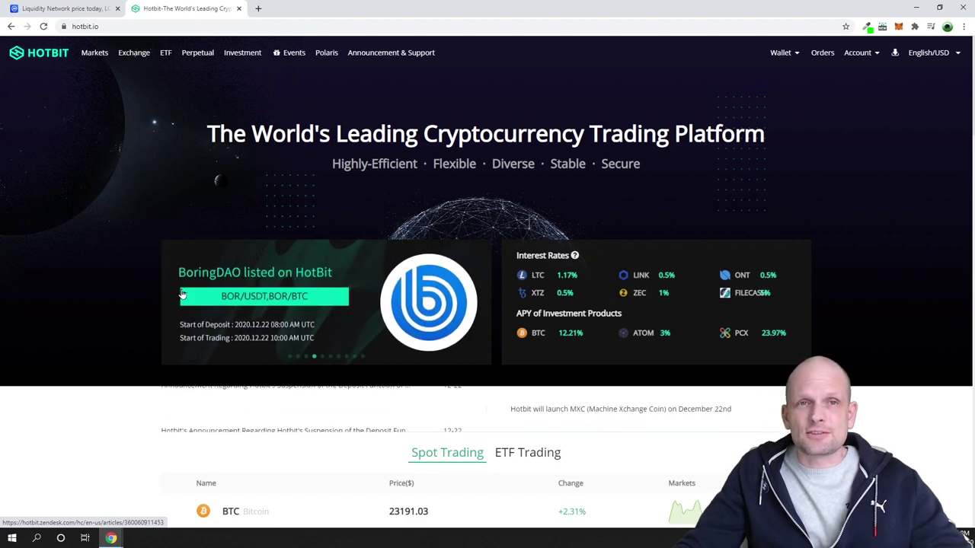
# Return to CoinMarketCap's Liquidity Network page and highlight its name and circulating supply
pyautogui.click(105, 9)
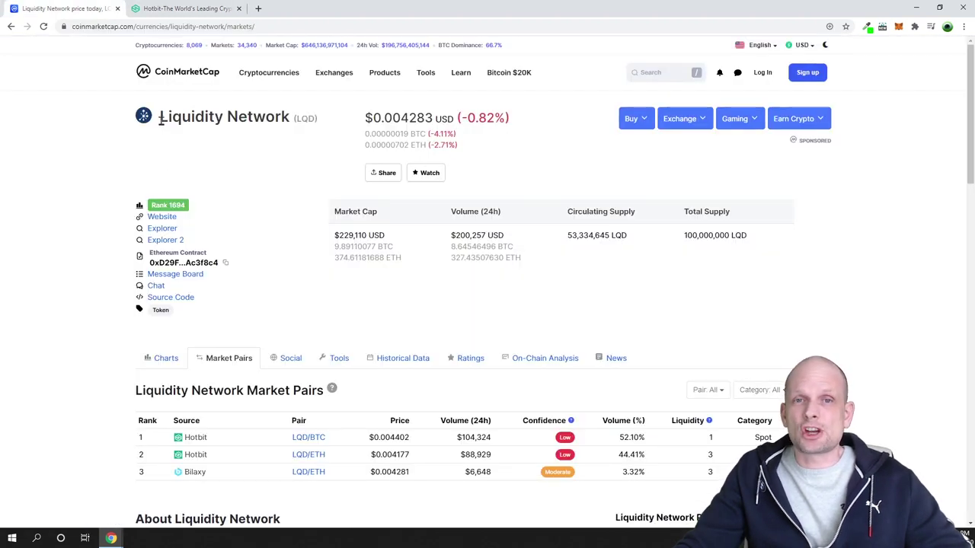
pyautogui.moveTo(160, 121); pyautogui.dragTo(301, 121)
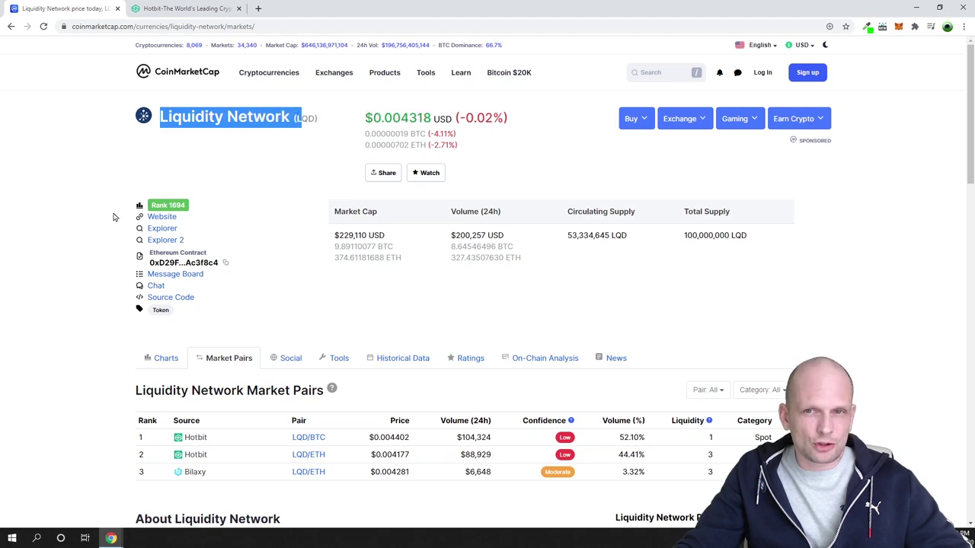
pyautogui.scroll(-2, 113, 217)
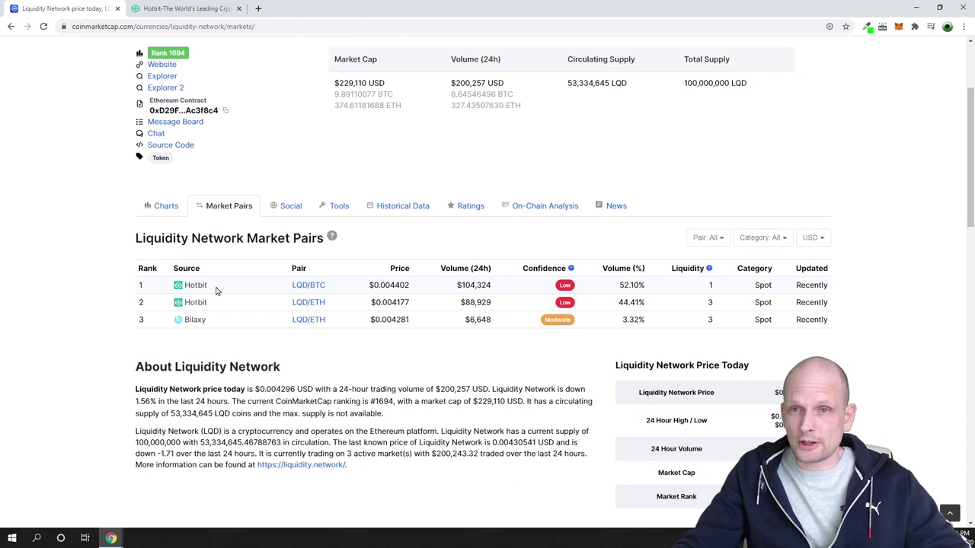
pyautogui.scroll(2, 216, 291)
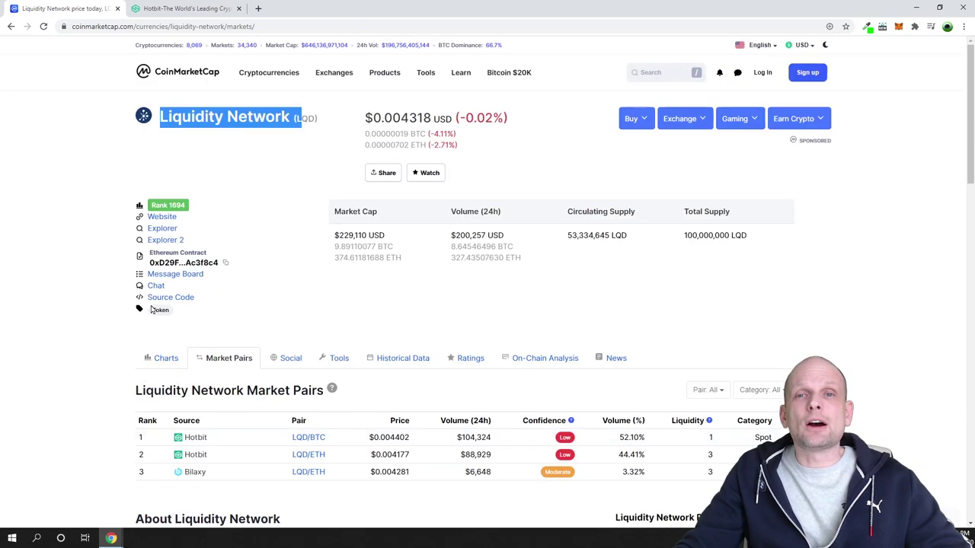
pyautogui.click(92, 226)
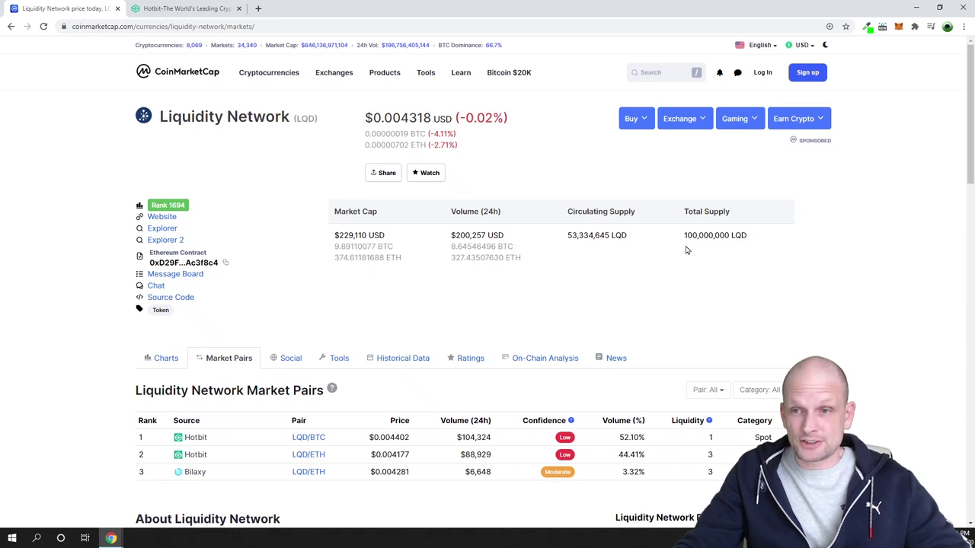
pyautogui.moveTo(637, 236); pyautogui.dragTo(573, 237)
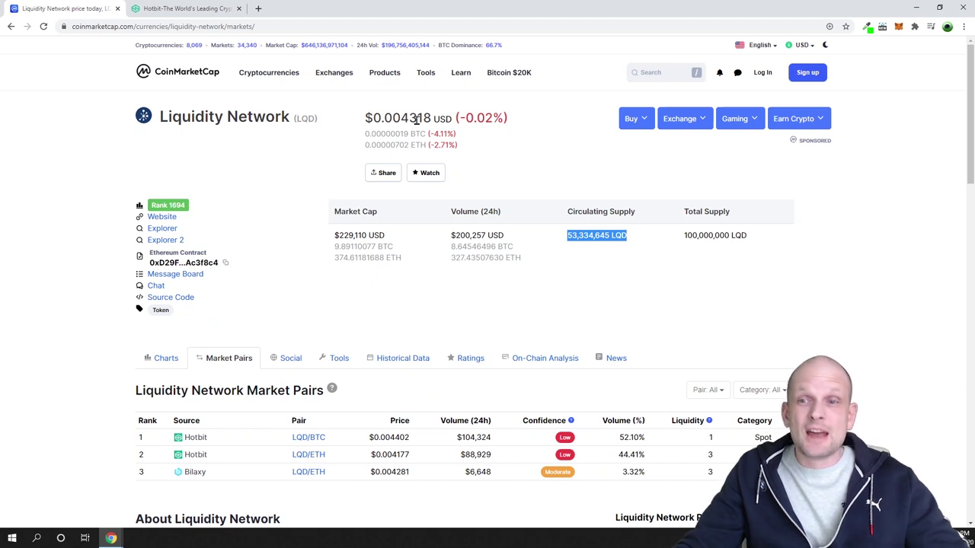
pyautogui.moveTo(431, 120); pyautogui.dragTo(380, 119)
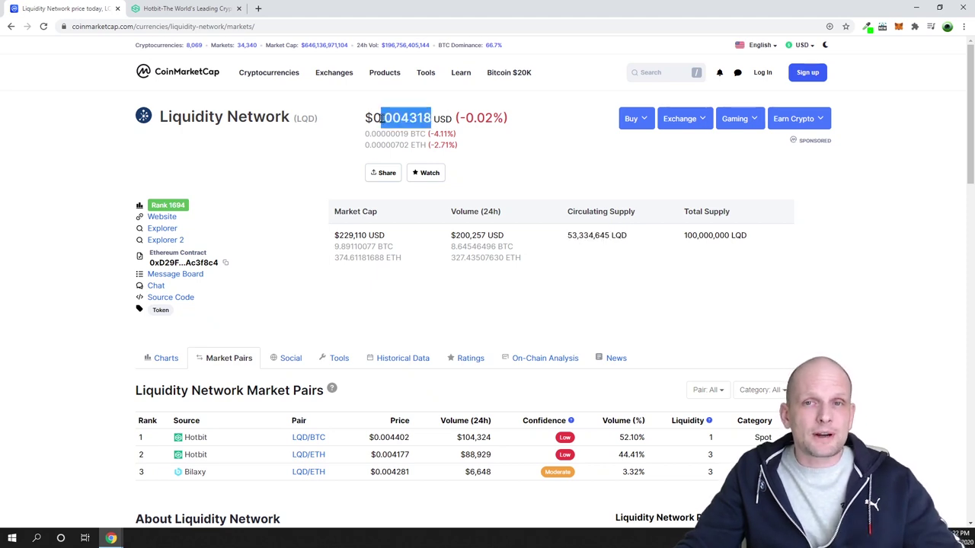
pyautogui.moveTo(567, 236); pyautogui.dragTo(748, 236)
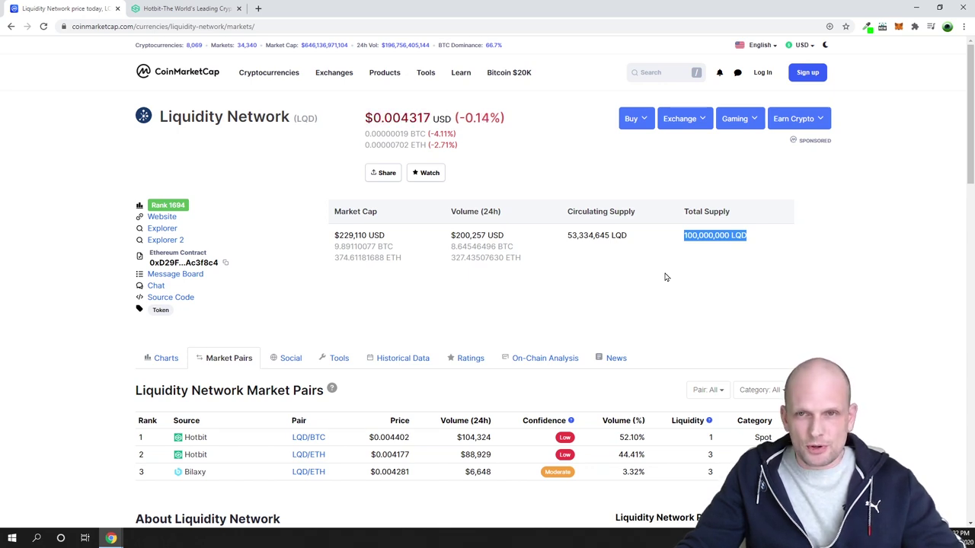
pyautogui.moveTo(372, 118); pyautogui.dragTo(459, 117)
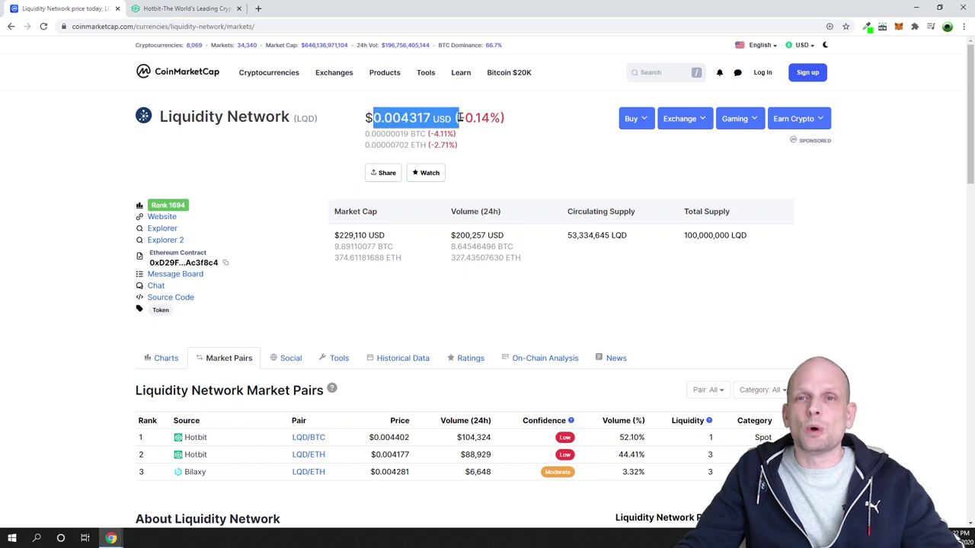
pyautogui.click(558, 160)
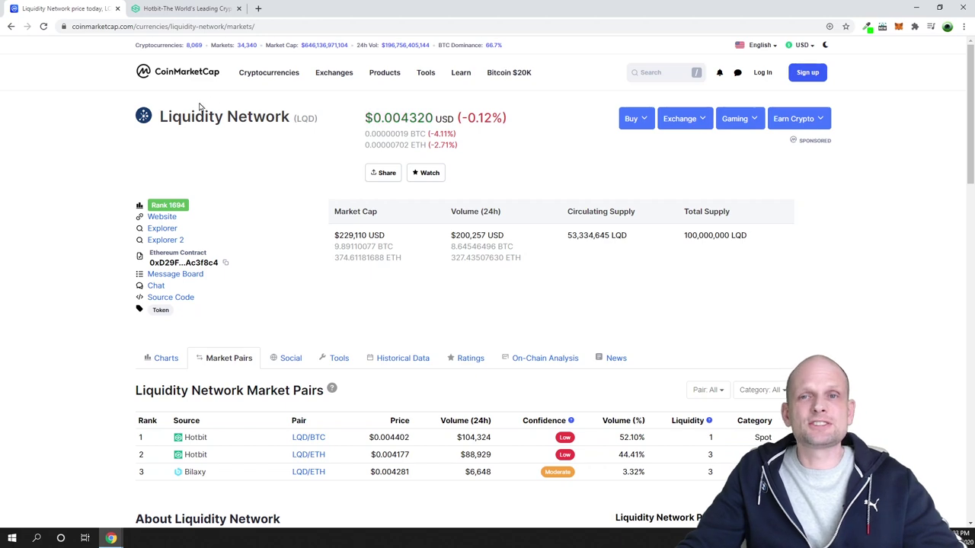
# Switch to Hotbit and open the My fund spot account balances
pyautogui.click(192, 8)
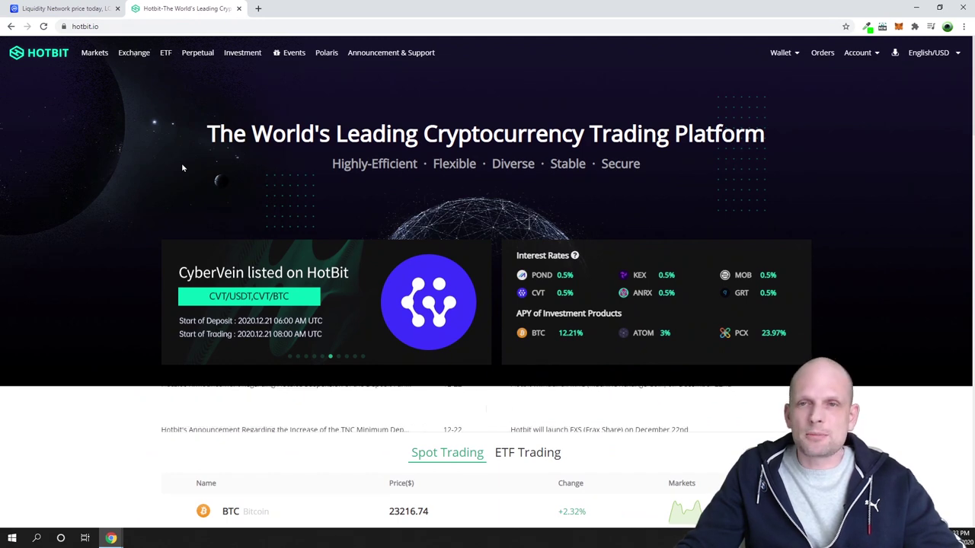
pyautogui.scroll(-3, 183, 165)
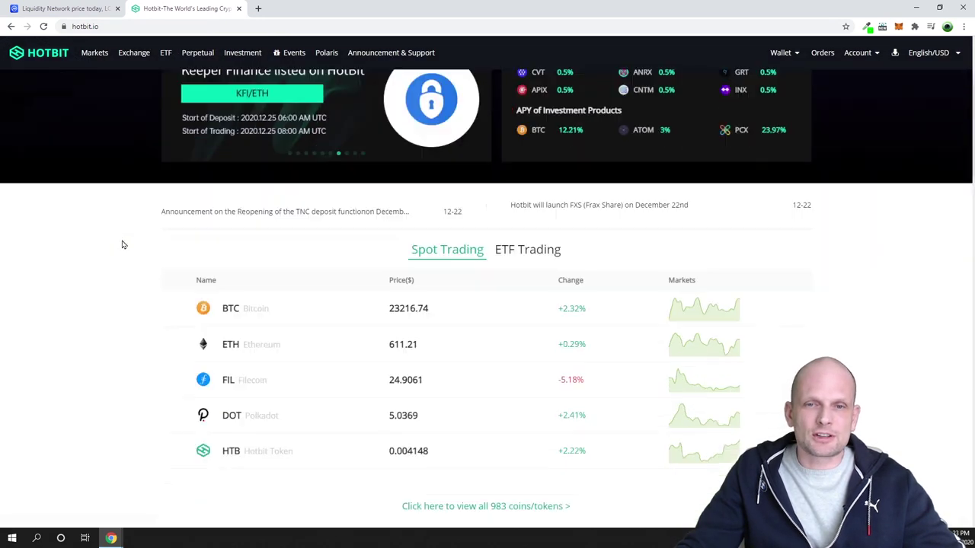
pyautogui.scroll(1, 122, 244)
pyautogui.scroll(2, 122, 244)
pyautogui.moveTo(780, 53)
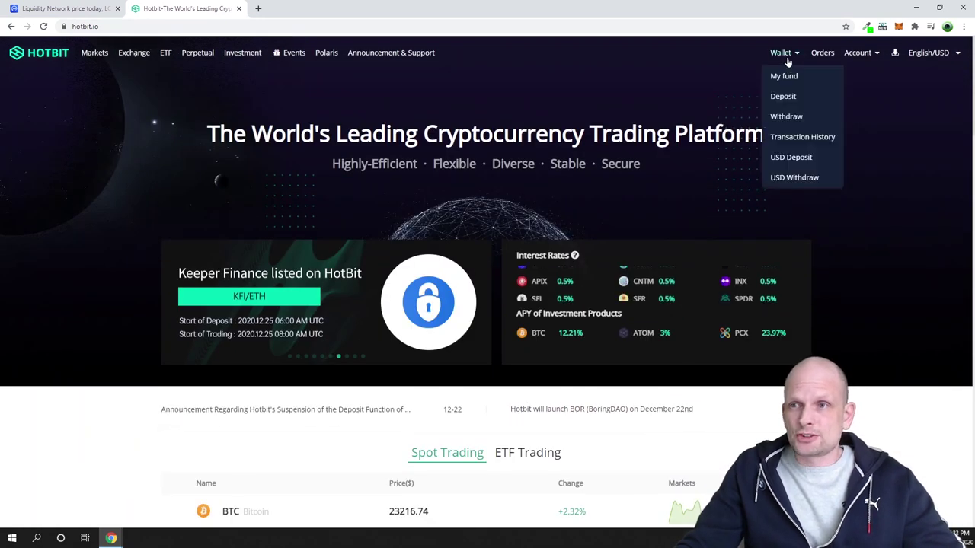
pyautogui.click(782, 99)
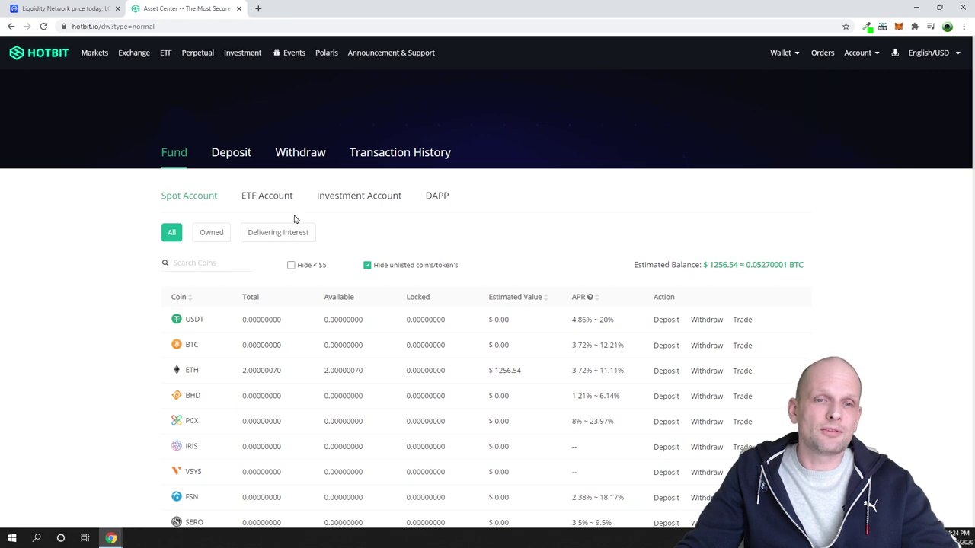
# Review the coin list and highlight the 2.00000070 ETH total balance
pyautogui.scroll(-3, 257, 231)
pyautogui.scroll(-3, 256, 231)
pyautogui.scroll(-3, 256, 231)
pyautogui.scroll(-3, 256, 231)
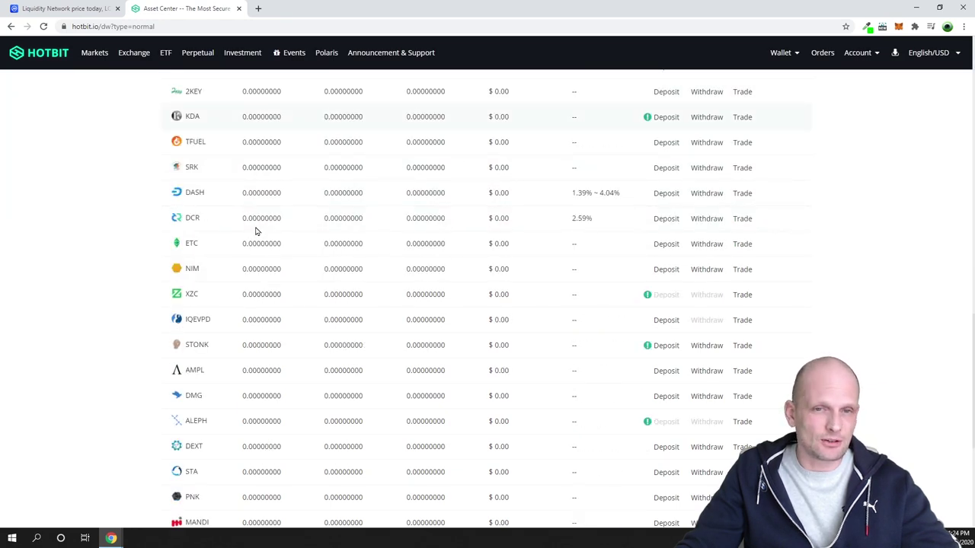
pyautogui.scroll(1, 255, 231)
pyautogui.scroll(5, 256, 230)
pyautogui.scroll(5, 256, 231)
pyautogui.scroll(1, 257, 235)
pyautogui.scroll(-1, 354, 333)
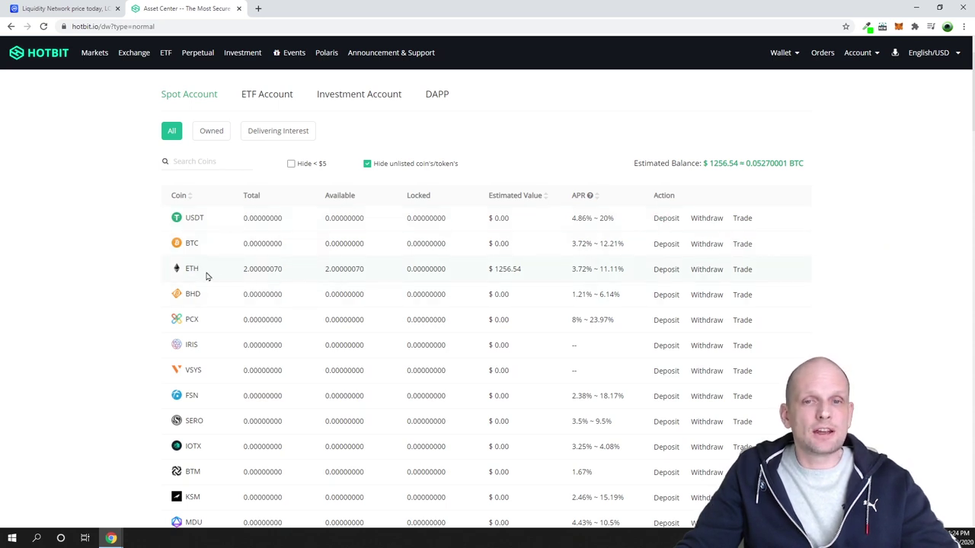
pyautogui.moveTo(265, 268); pyautogui.dragTo(236, 271)
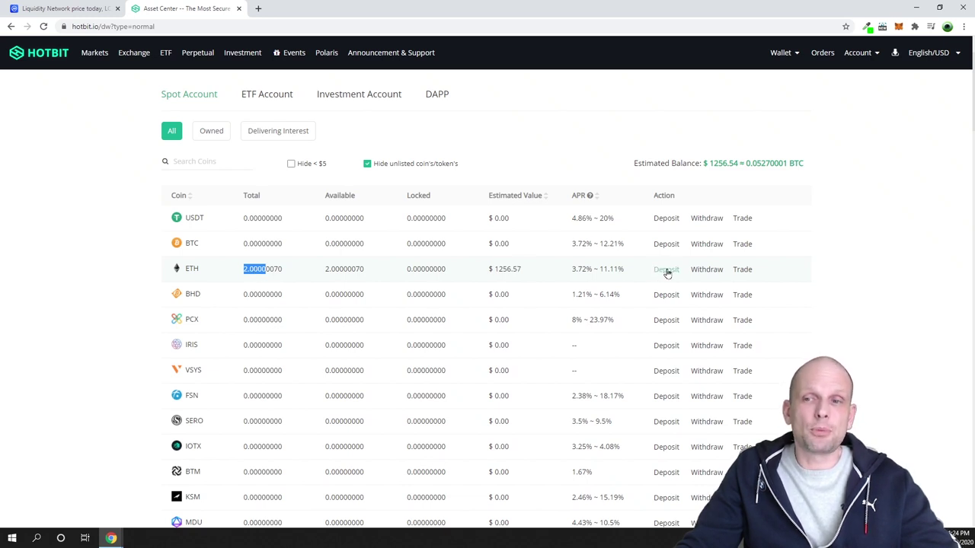
# Open the Hotbit deposit page with ETH kept as the deposit coin
pyautogui.click(666, 271)
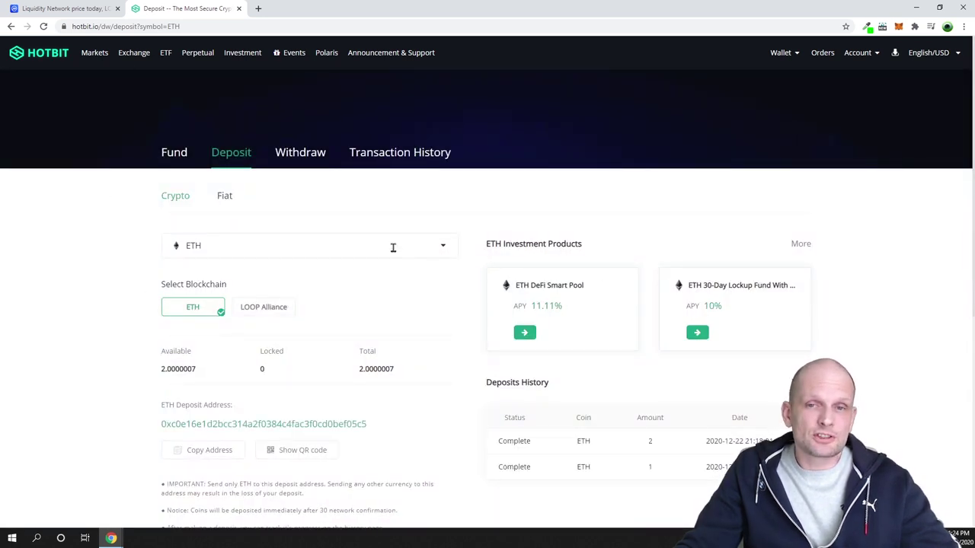
pyautogui.click(445, 247)
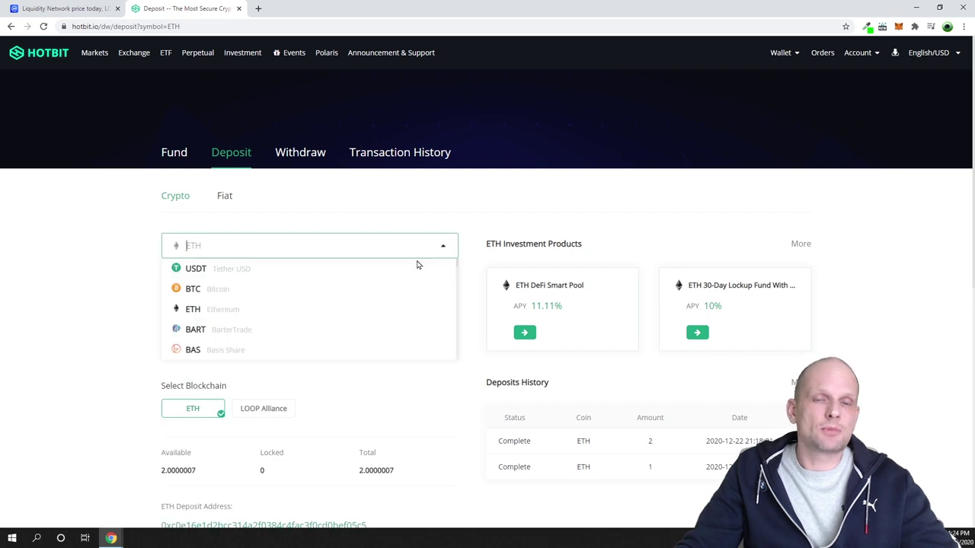
pyautogui.scroll(-3, 365, 300)
pyautogui.scroll(3, 365, 300)
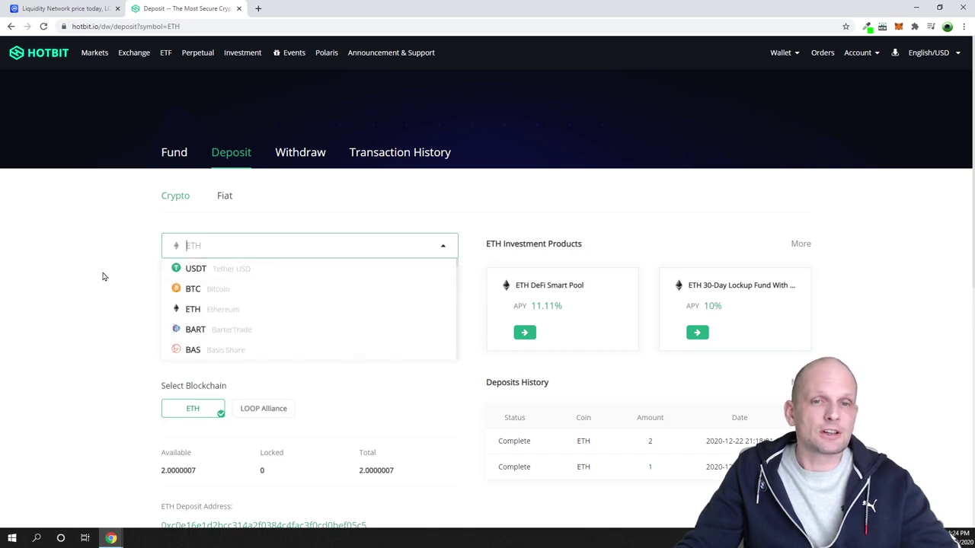
pyautogui.click(91, 293)
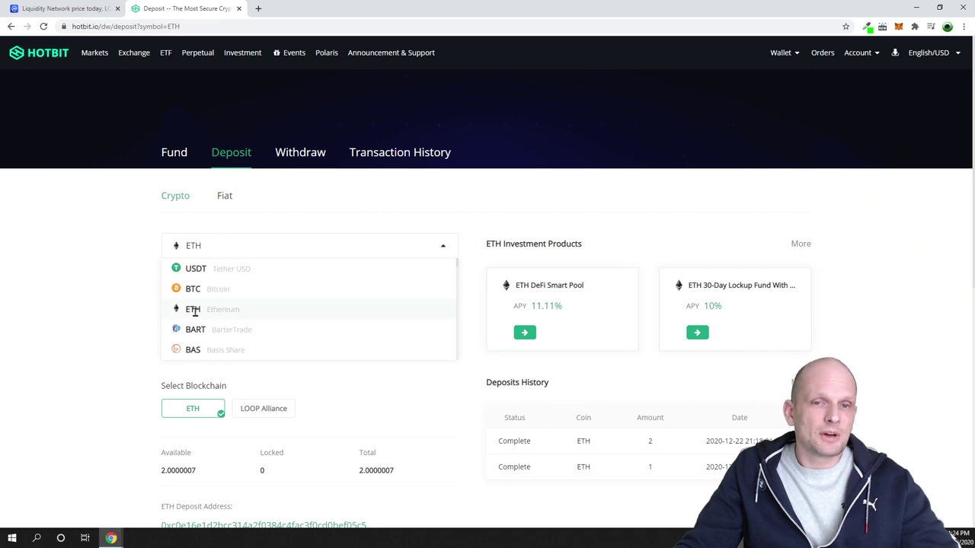
pyautogui.click(163, 315)
# Copy the ETH deposit address and return to CoinMarketCap's Liquidity Network page
pyautogui.scroll(-1, 104, 290)
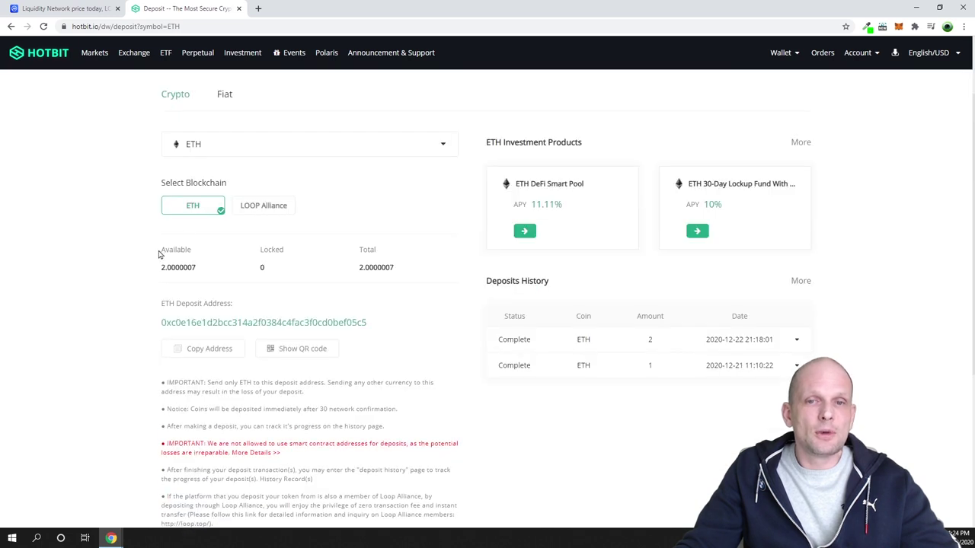
pyautogui.scroll(-1, 225, 305)
pyautogui.click(207, 298)
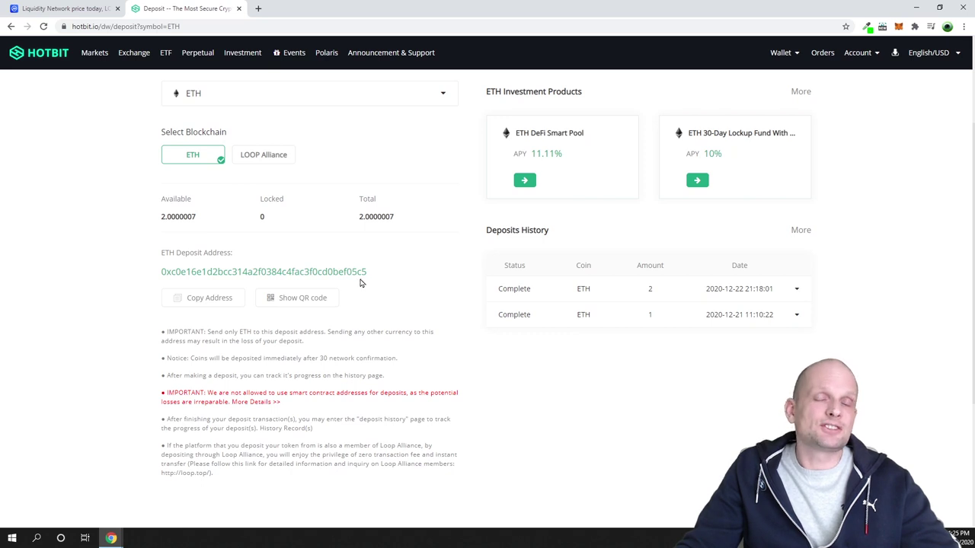
pyautogui.scroll(2, 361, 282)
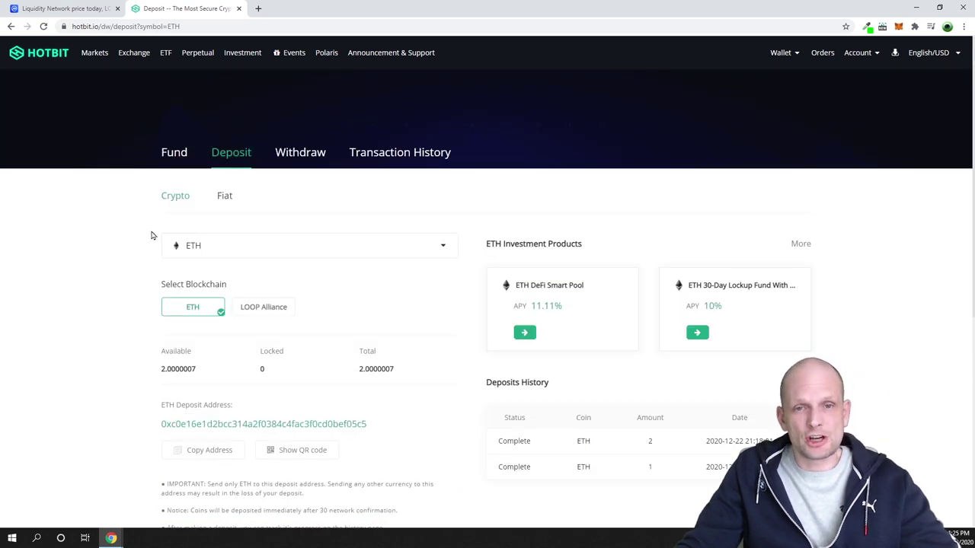
pyautogui.click(76, 8)
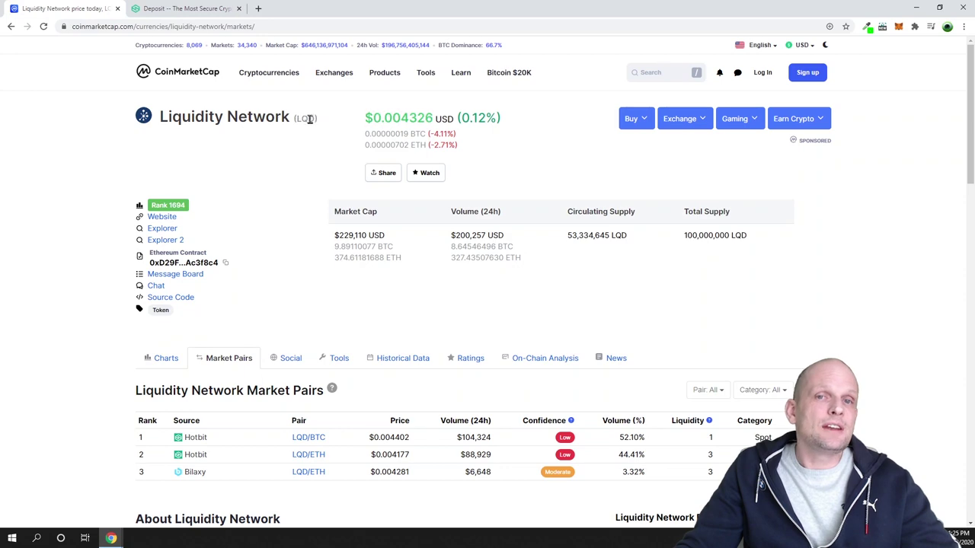
# Load Hotbit's LQD/ETH trading page, then return to CoinMarketCap
pyautogui.click(184, 8)
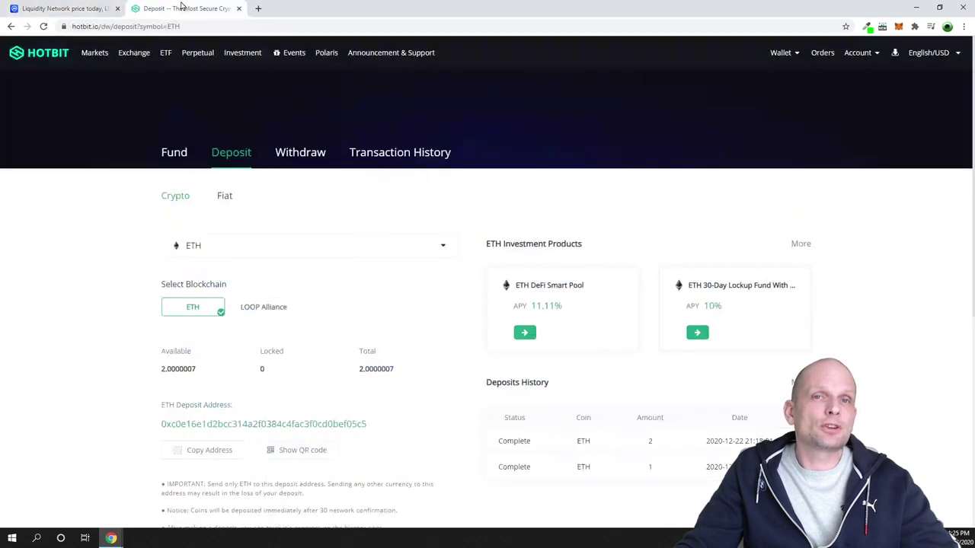
pyautogui.click(134, 52)
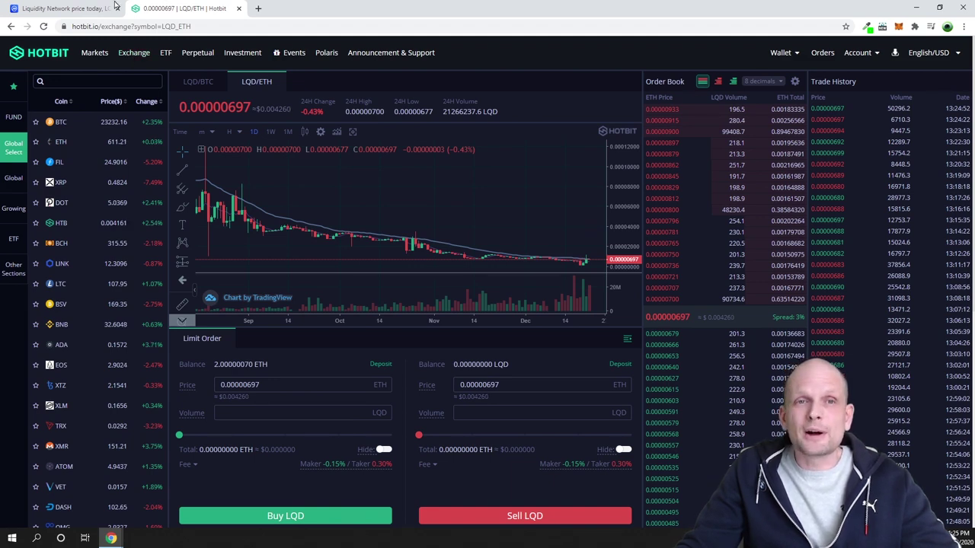
pyautogui.click(76, 8)
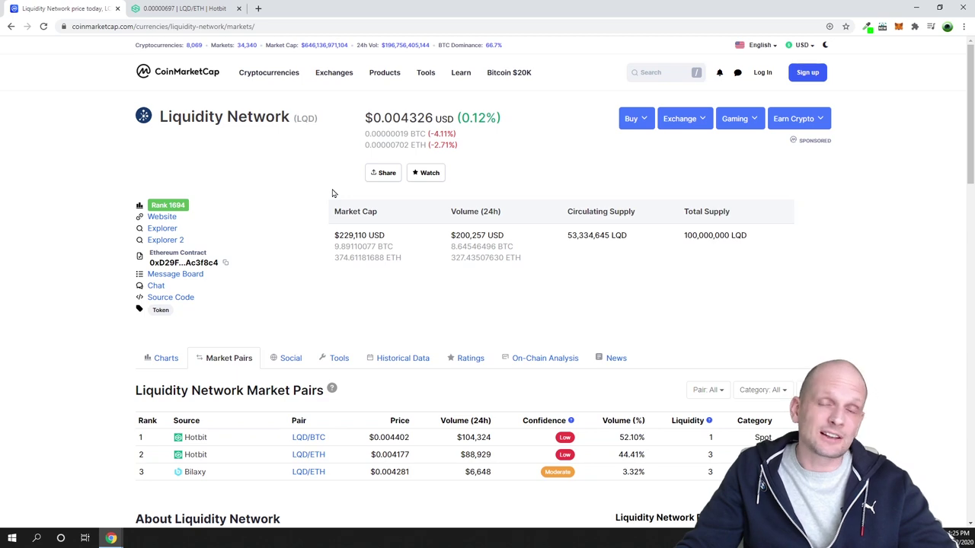
# On Hotbit's exchange page, search the coin list for 'lqd'
pyautogui.click(187, 9)
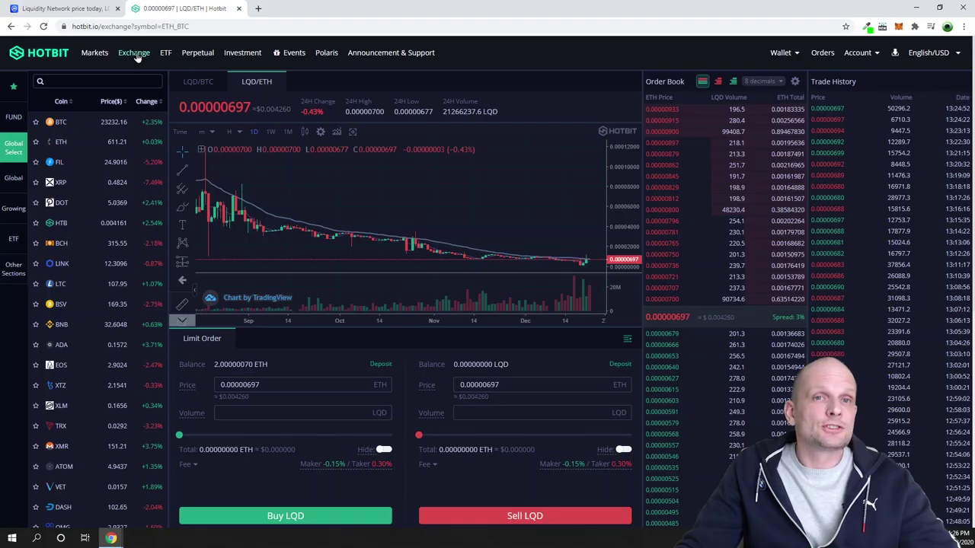
pyautogui.click(134, 52)
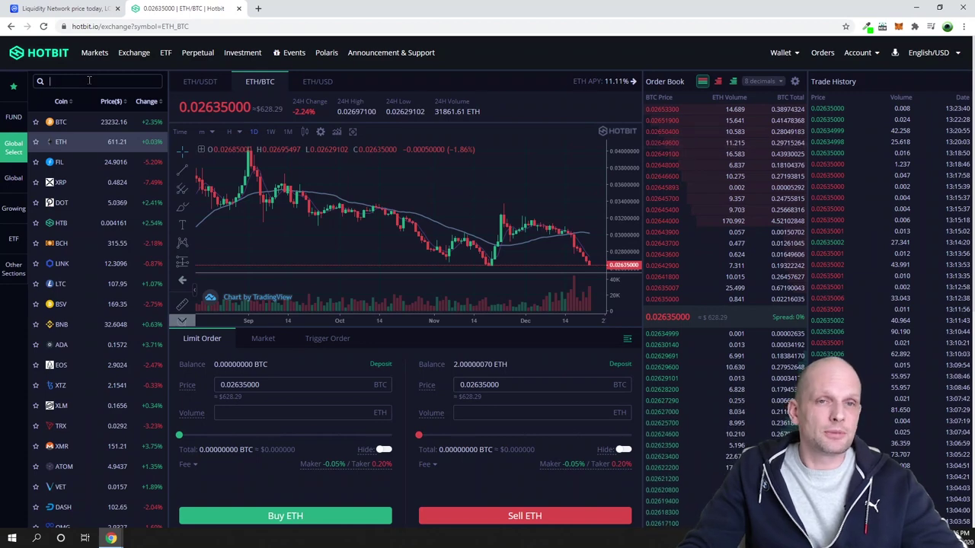
pyautogui.click(90, 80)
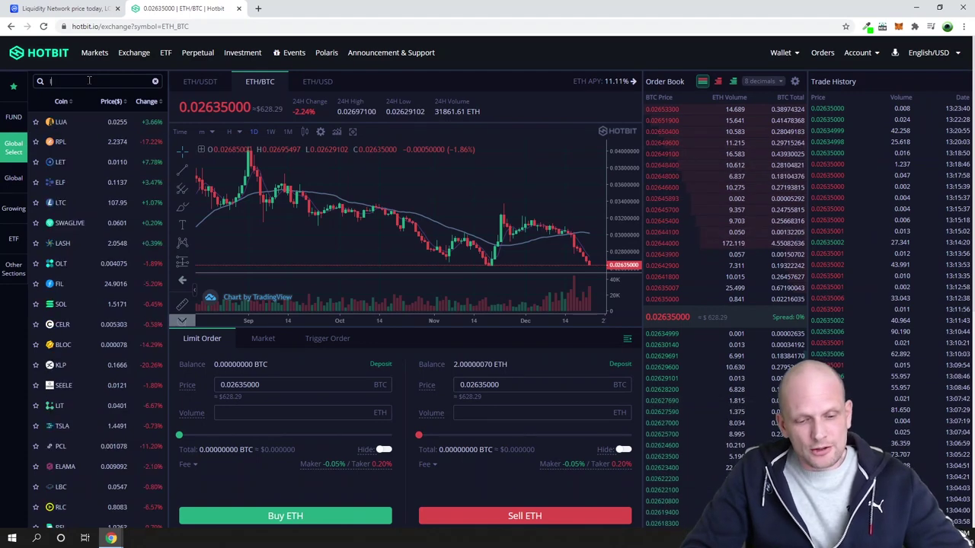
pyautogui.write('lqd')
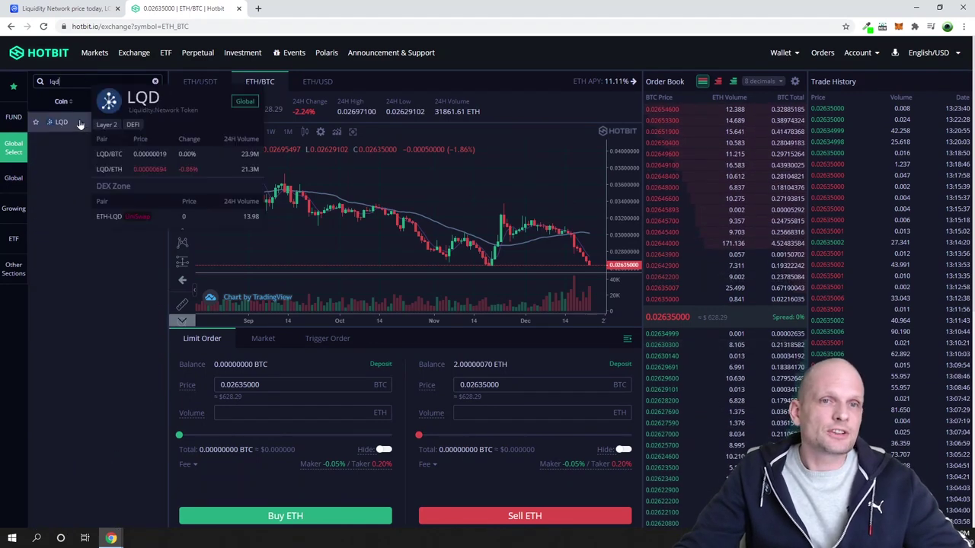
pyautogui.moveTo(61, 121)
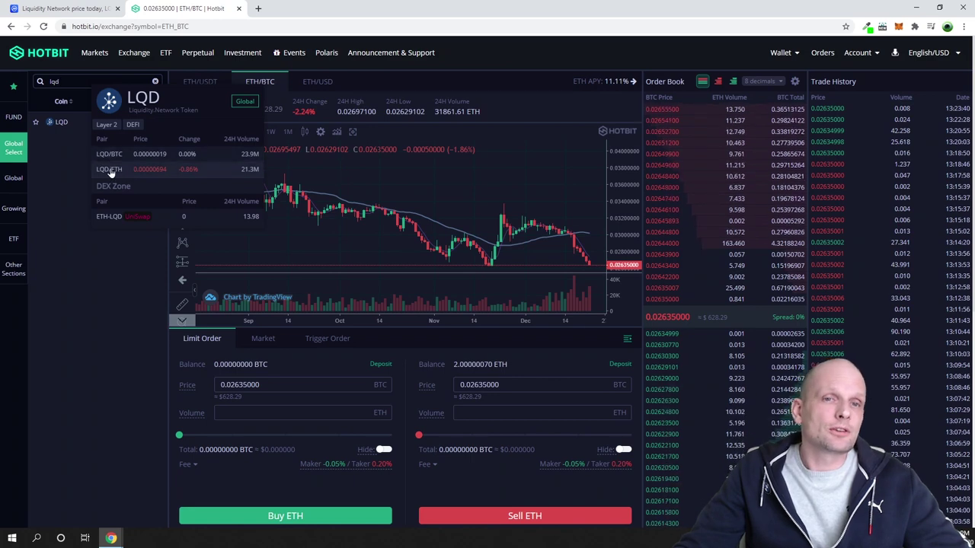
pyautogui.click(111, 172)
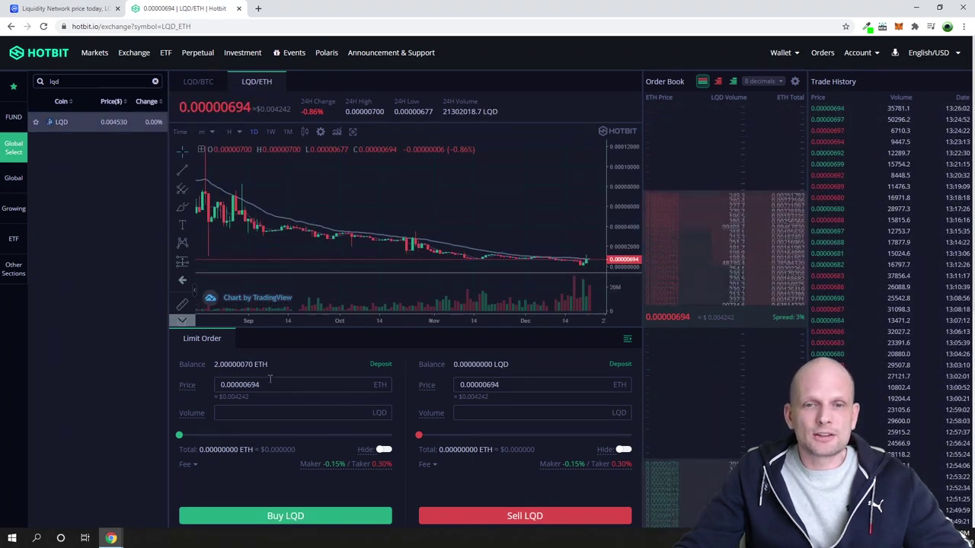
pyautogui.moveTo(244, 365); pyautogui.dragTo(268, 365)
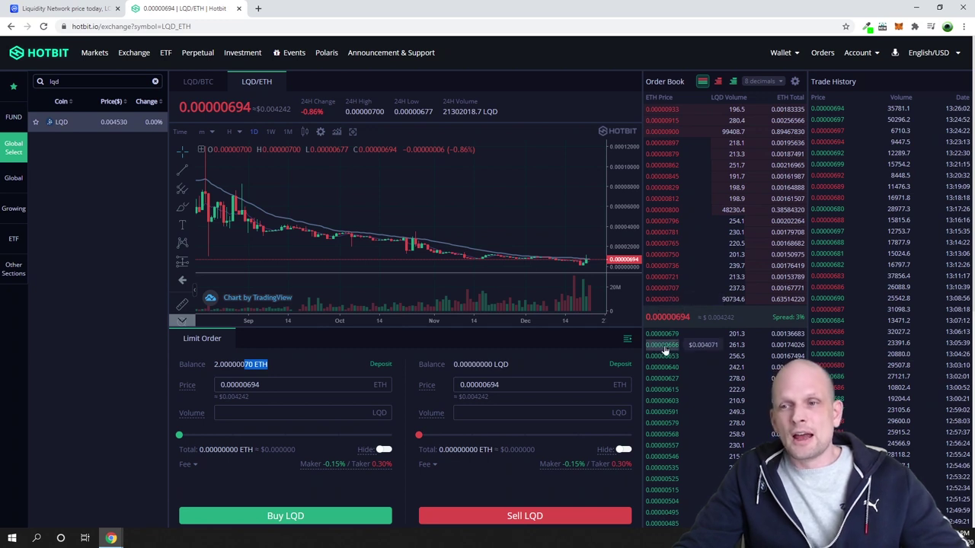
# Fill the LQD buy form from the 0.00000700 ETH ask, 90734.6 LQD volume
pyautogui.click(729, 302)
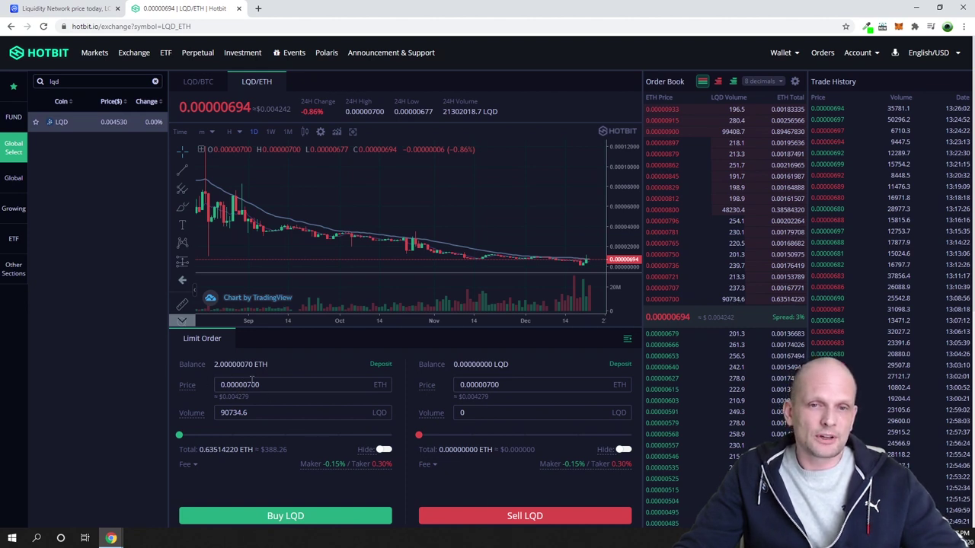
pyautogui.click(221, 412)
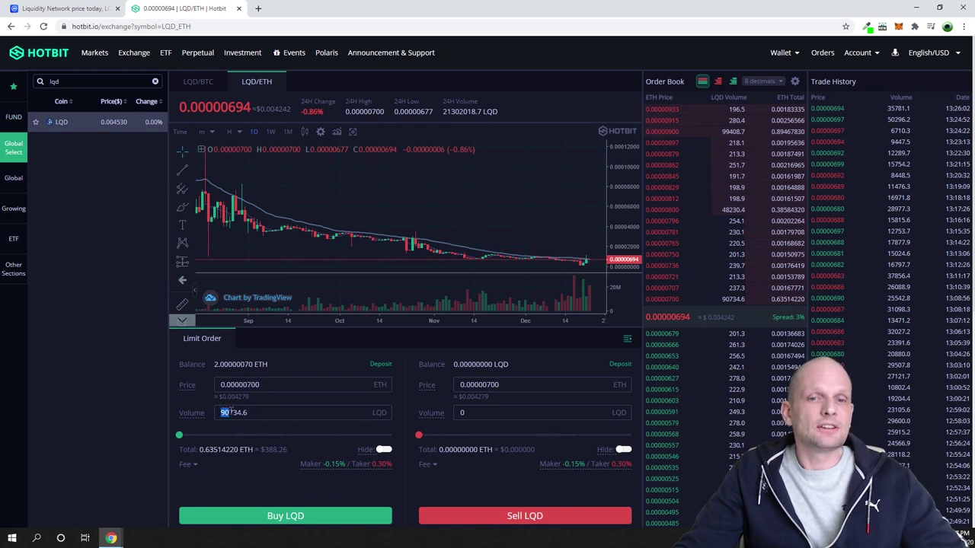
# Submit and confirm the buy of 90734.6 LQD at 0.00000700 ETH
pyautogui.click(279, 516)
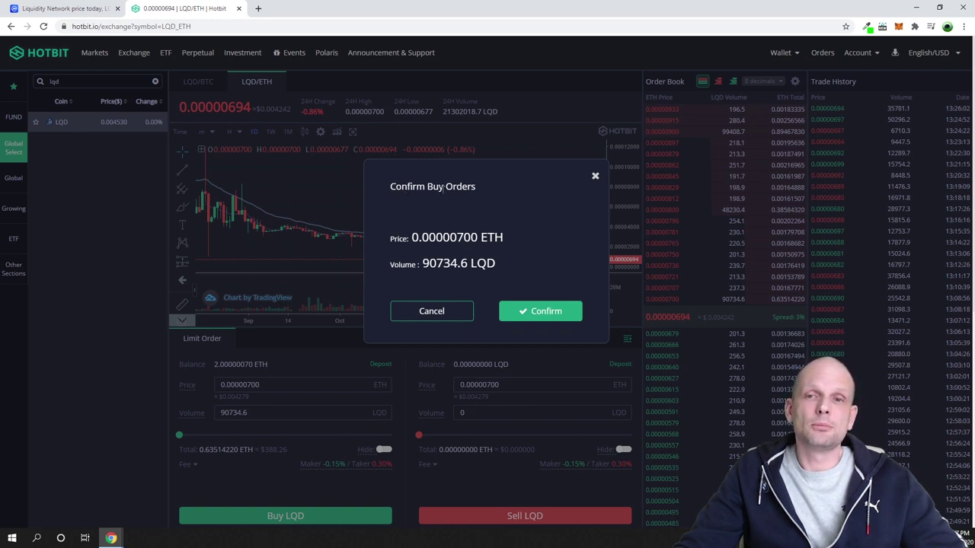
pyautogui.tripleClick(409, 236)
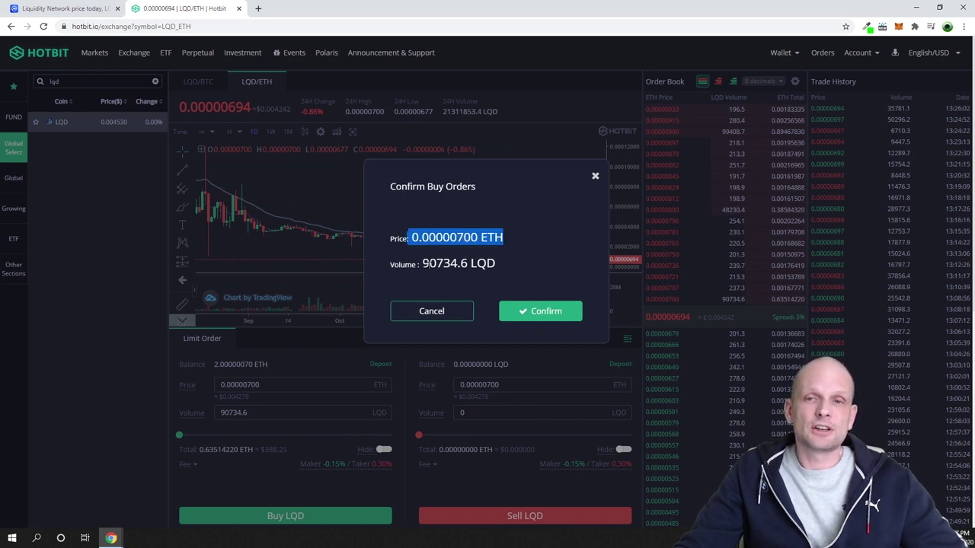
pyautogui.moveTo(418, 263); pyautogui.dragTo(529, 269)
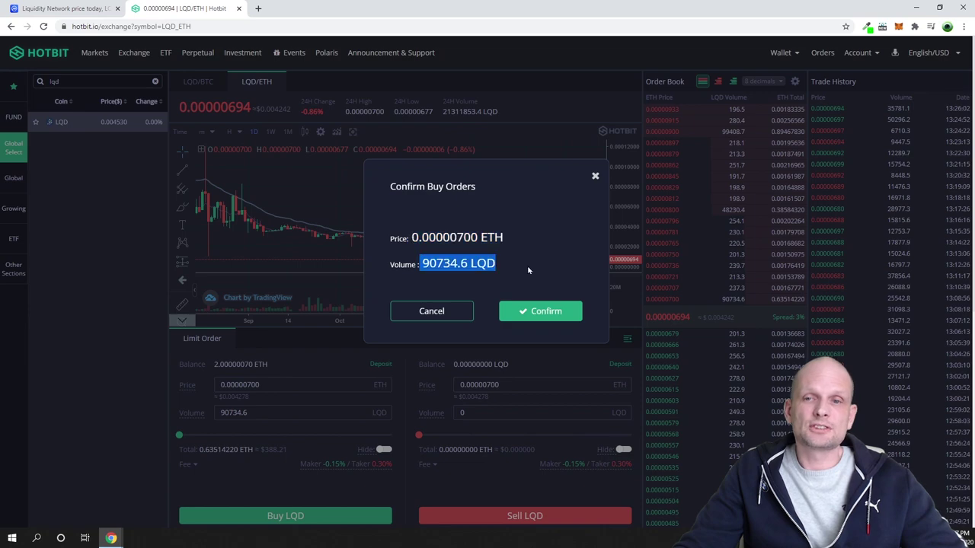
pyautogui.click(438, 371)
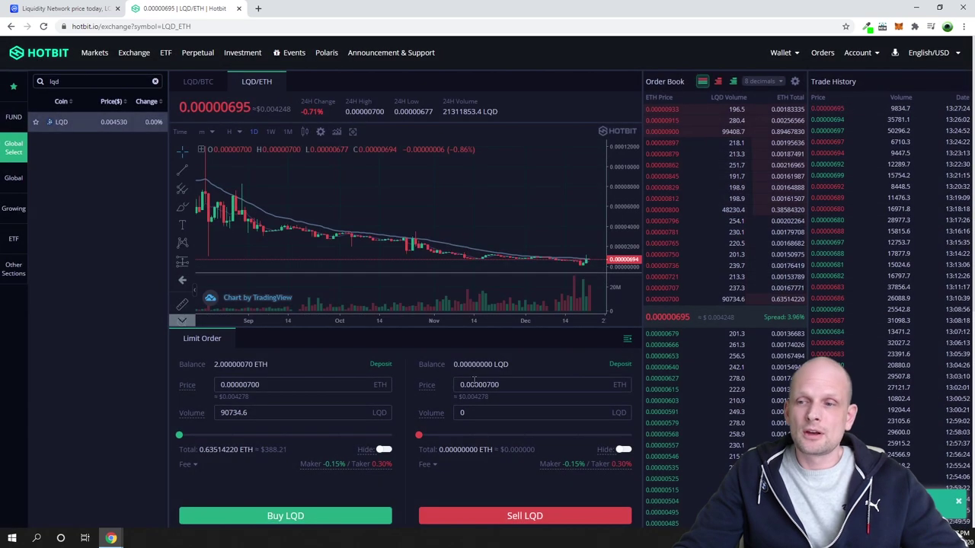
# Verify Open Orders is empty and highlight the new 90734.6 LQD balance
pyautogui.scroll(-3, 416, 482)
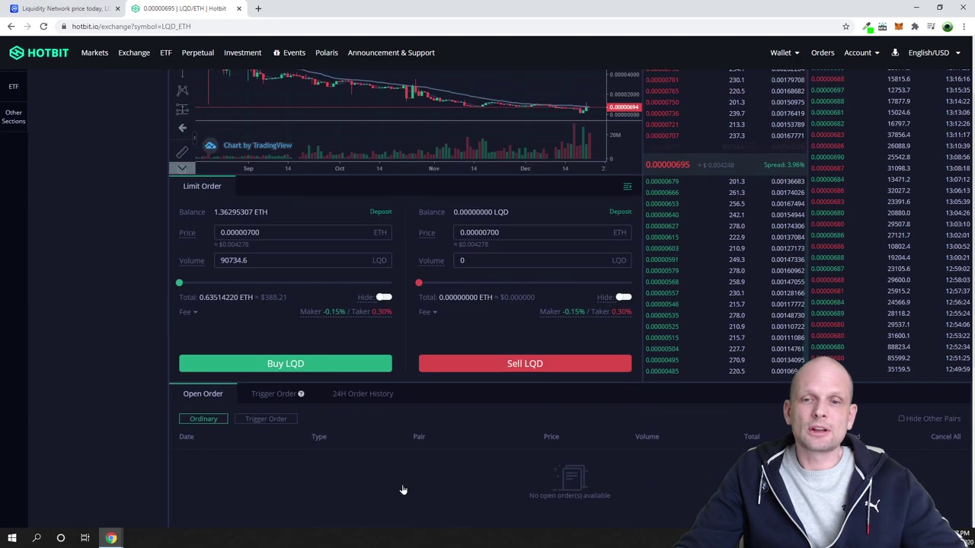
pyautogui.scroll(-2, 219, 449)
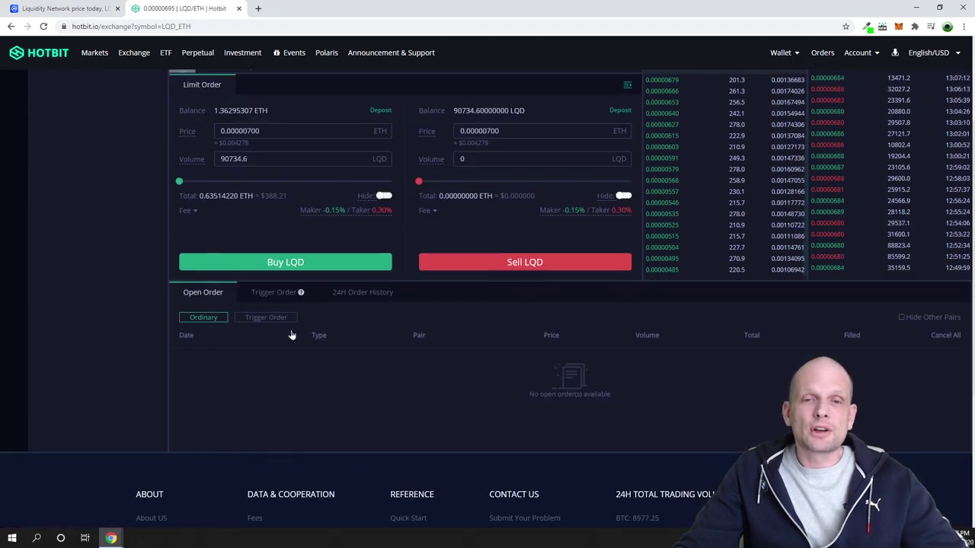
pyautogui.scroll(-1, 324, 347)
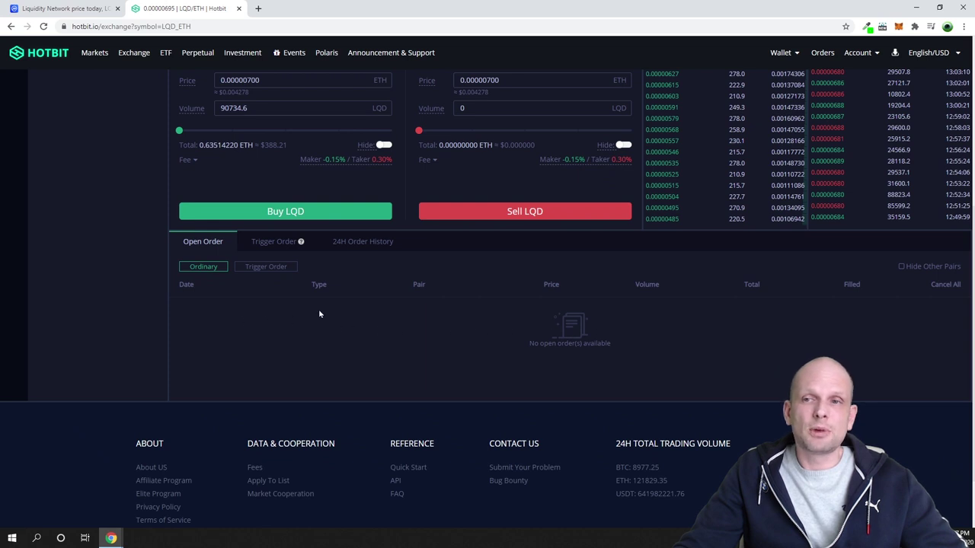
pyautogui.scroll(2, 324, 314)
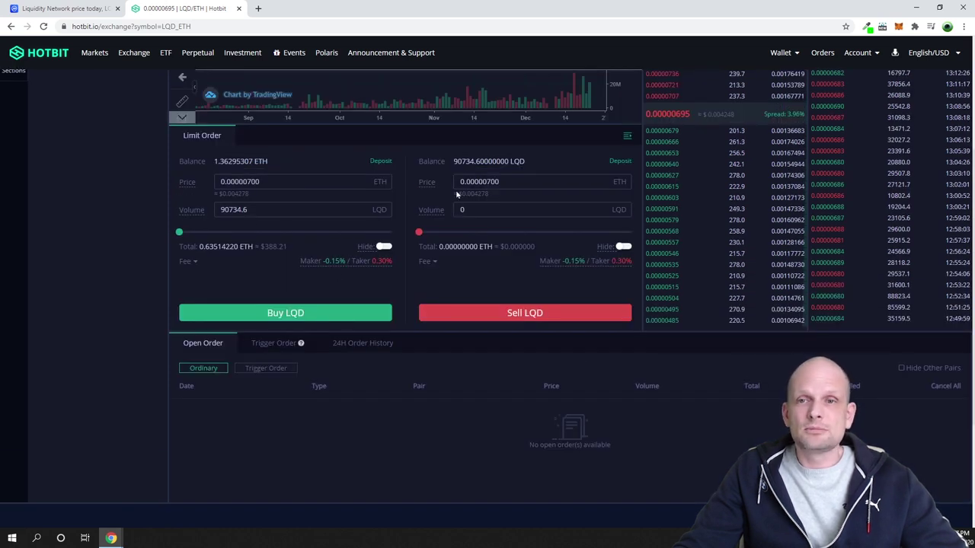
pyautogui.moveTo(452, 163); pyautogui.dragTo(502, 159)
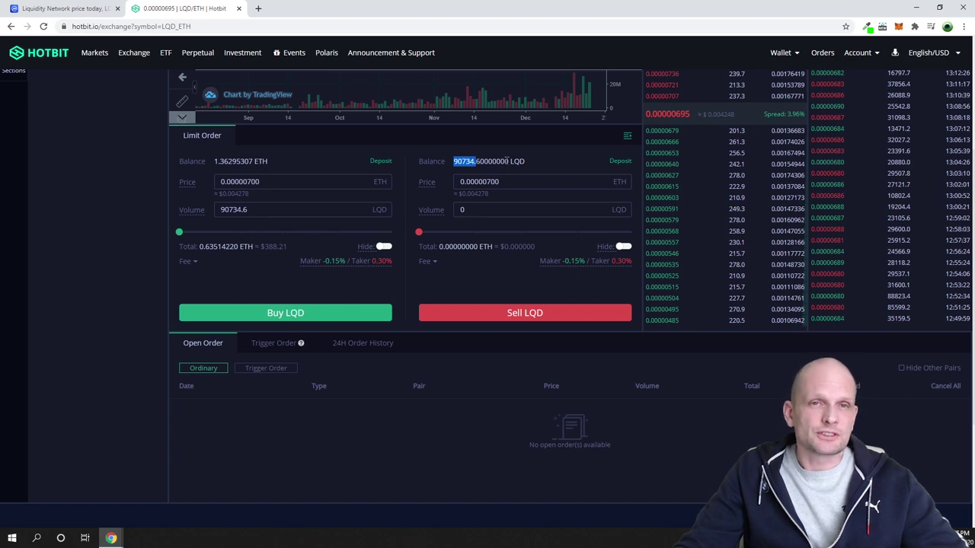
pyautogui.scroll(3, 507, 176)
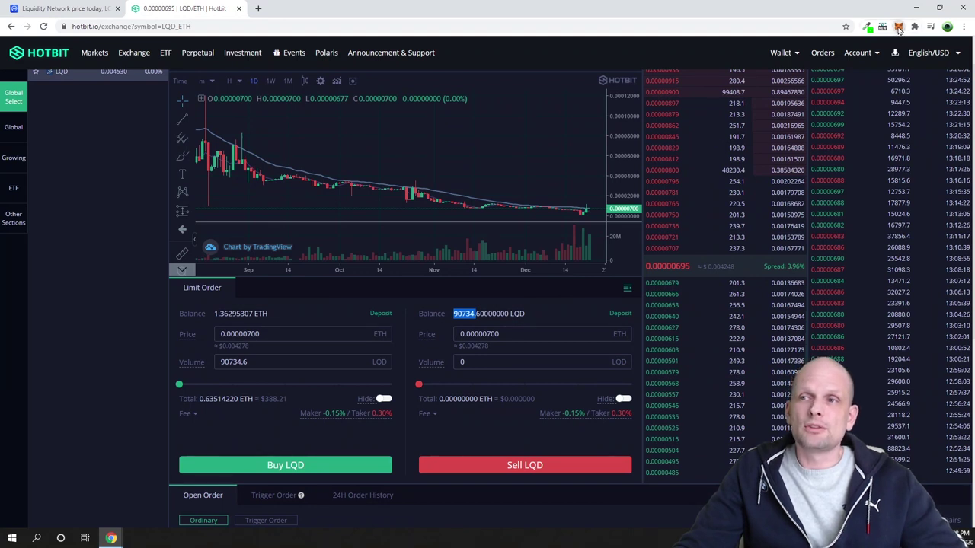
# Copy the MetaMask Account 1 address, then close the wallet popup
pyautogui.click(899, 28)
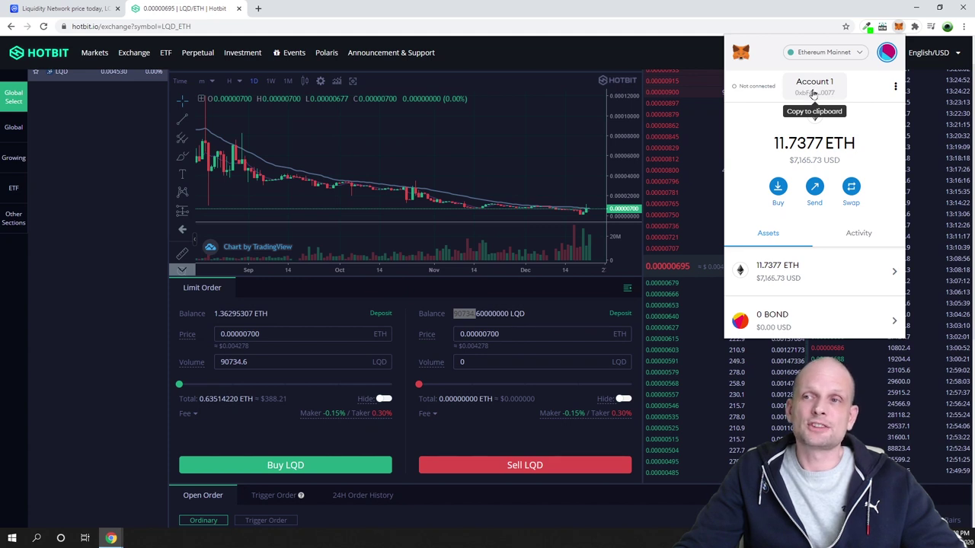
pyautogui.click(814, 91)
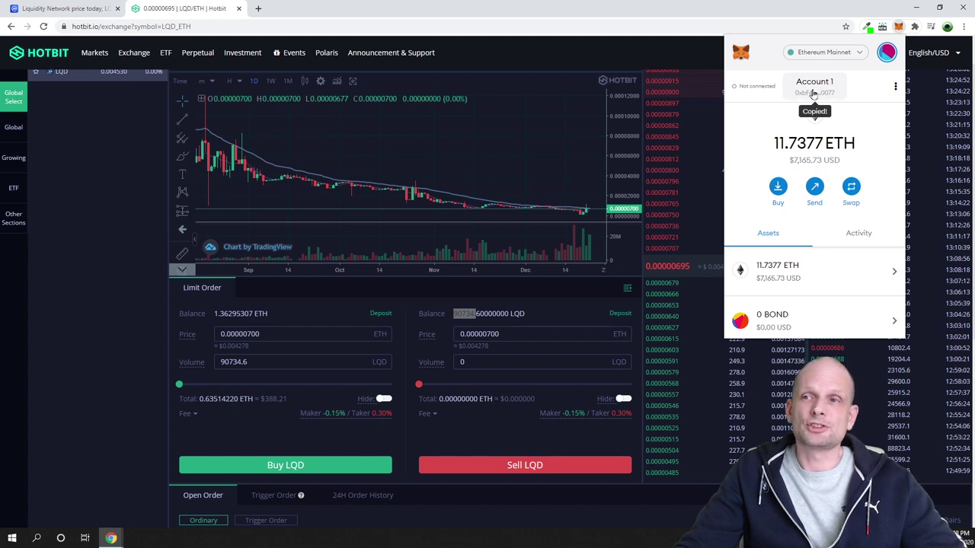
pyautogui.click(255, 29)
pyautogui.moveTo(781, 53)
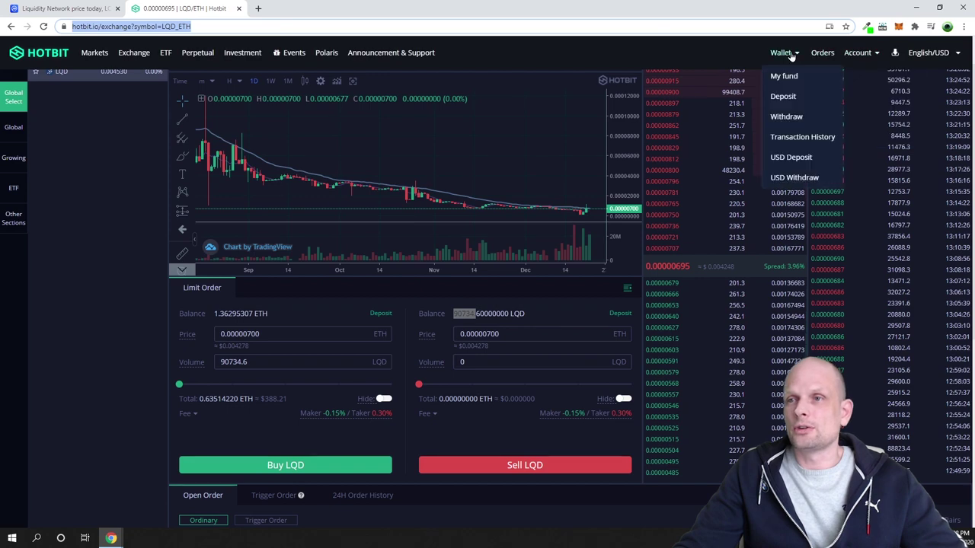
# Select LQD as the coin on Hotbit's crypto withdrawal page
pyautogui.click(787, 116)
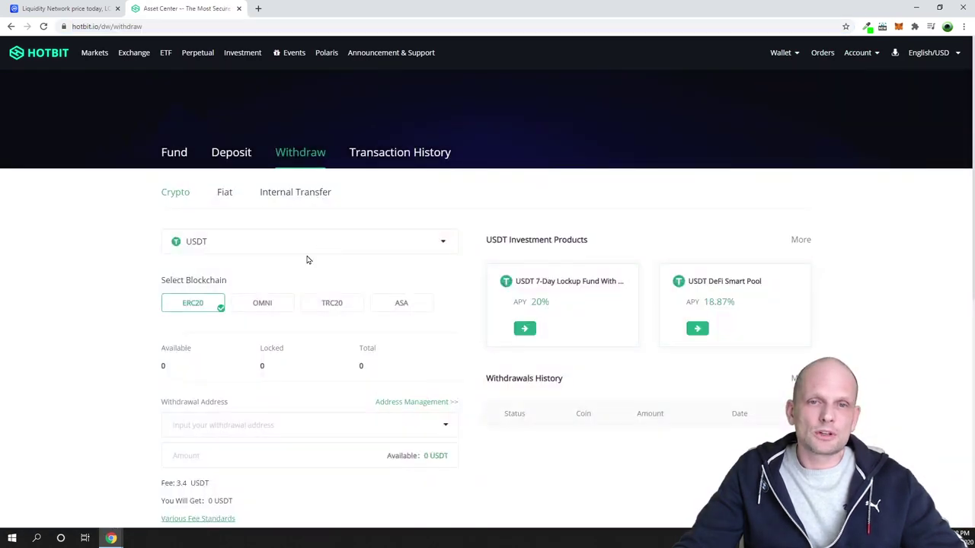
pyautogui.click(243, 248)
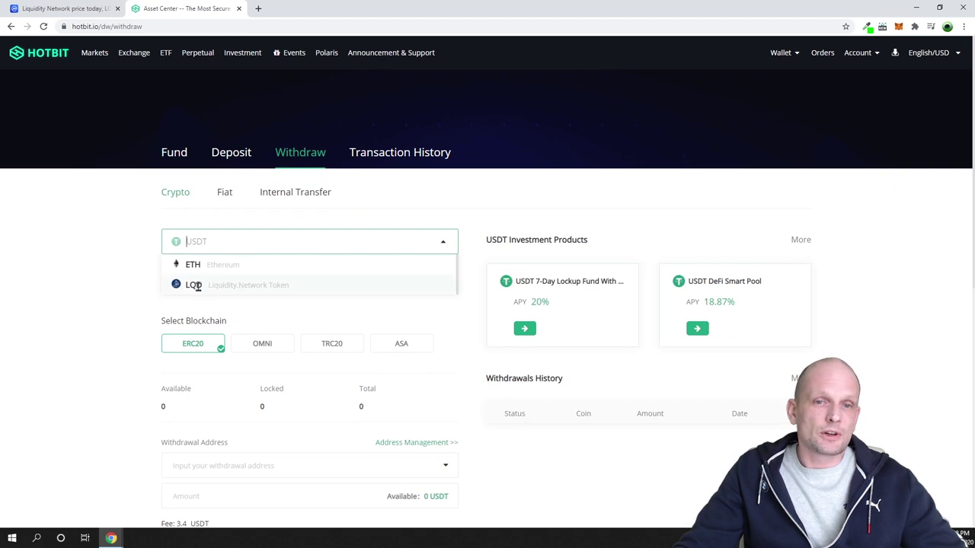
pyautogui.click(194, 285)
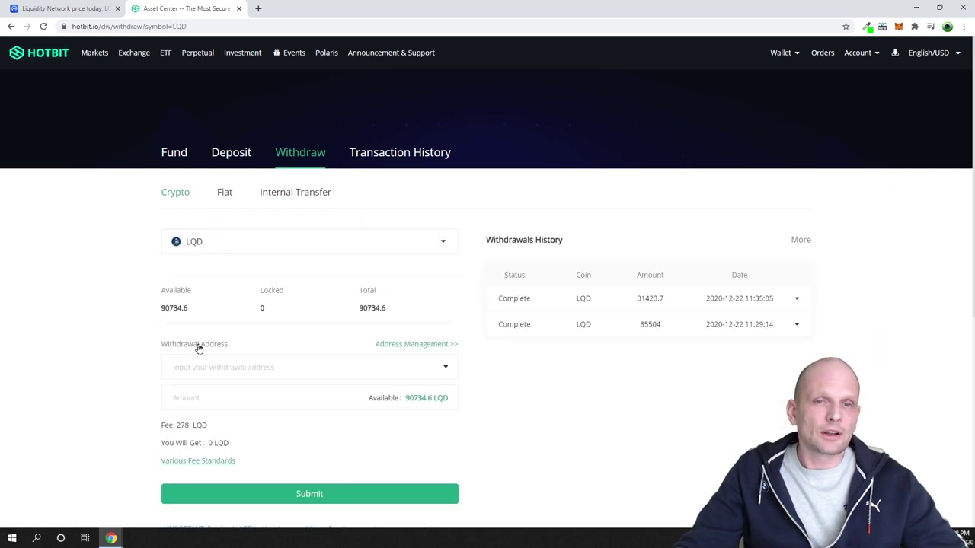
# Paste the MetaMask address and set the amount to the full 90734.6 LQD balance
pyautogui.click(212, 368)
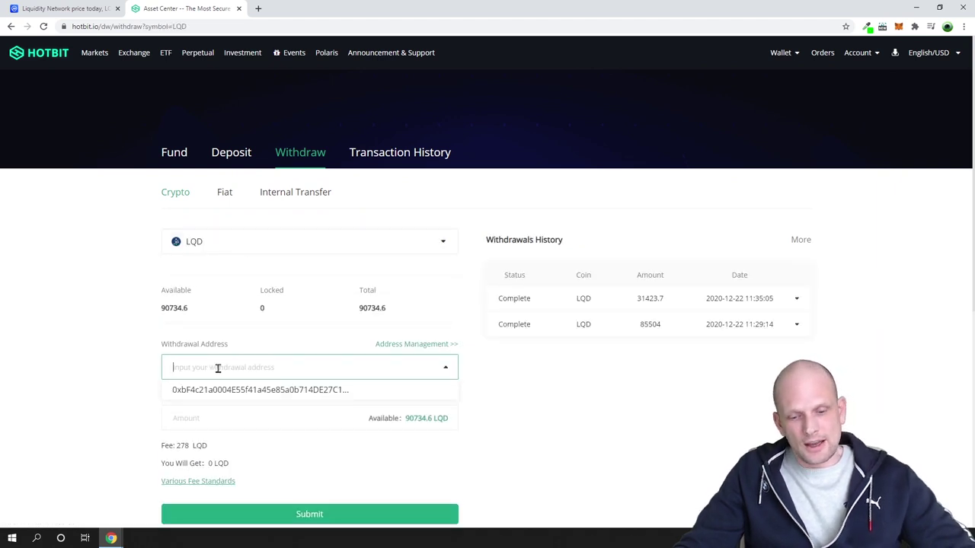
pyautogui.scroll(-1, 78, 374)
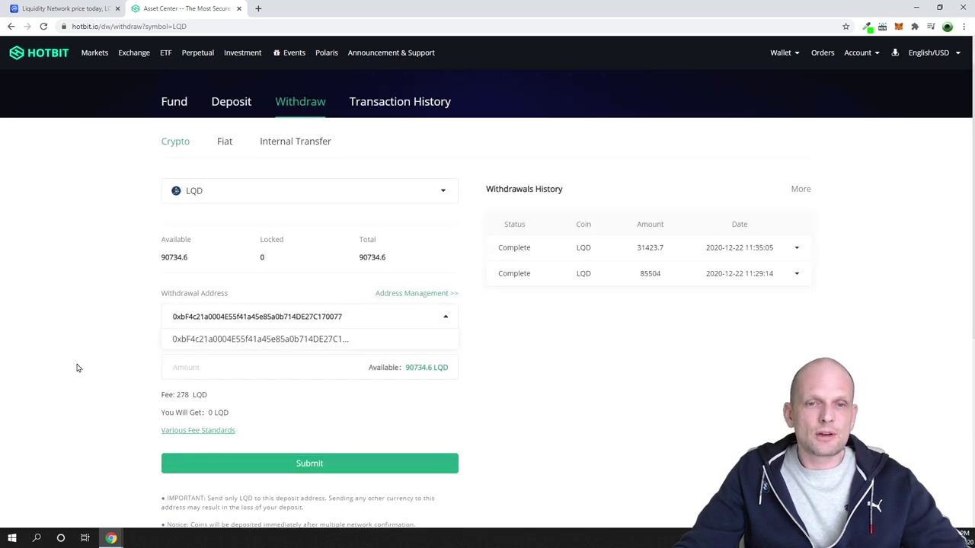
pyautogui.scroll(-1, 79, 369)
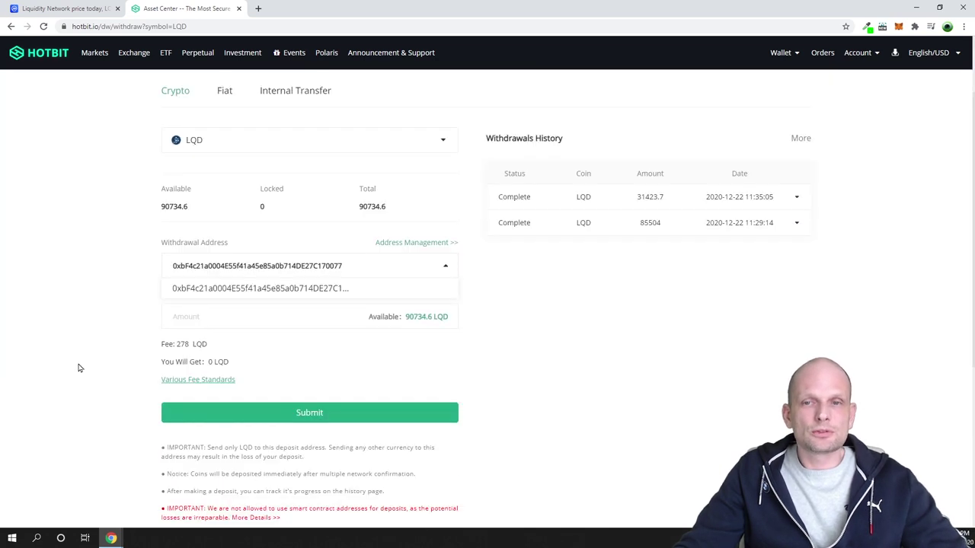
pyautogui.click(423, 320)
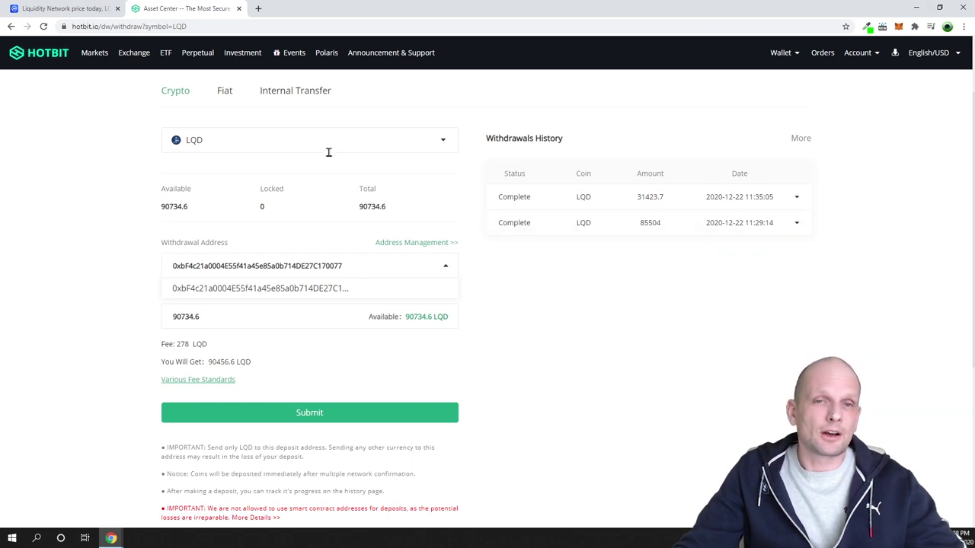
pyautogui.scroll(2, 329, 152)
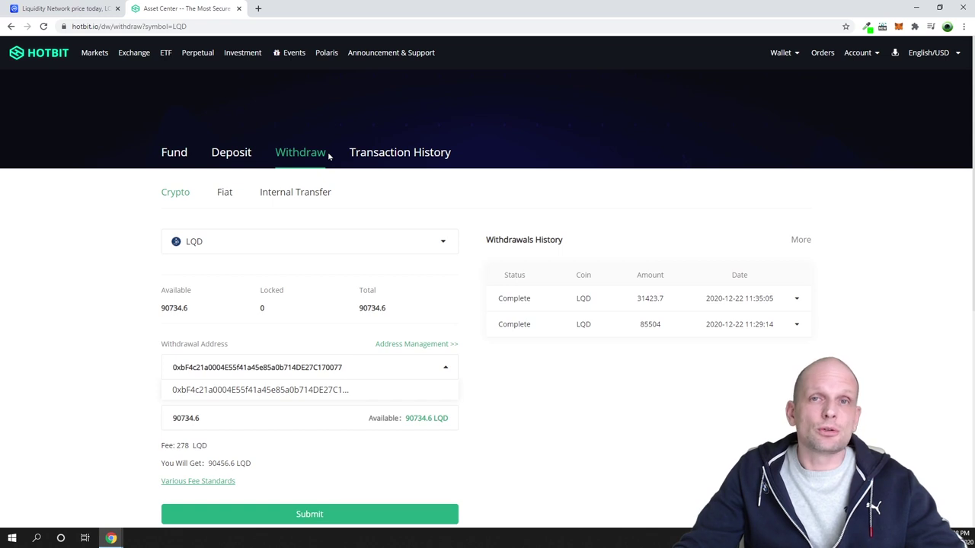